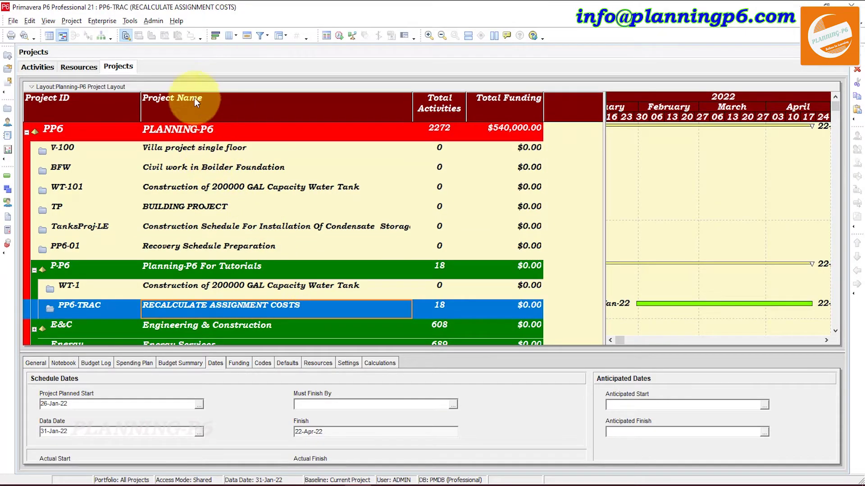
Look through the Tools menu, then bring up the PP6-TRAC project's context menu
left_click(131, 21)
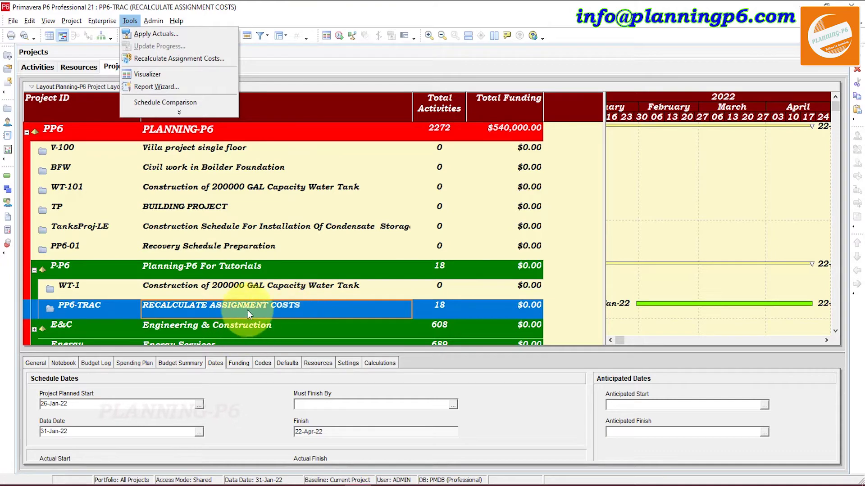
left_click(321, 308)
right_click(320, 308)
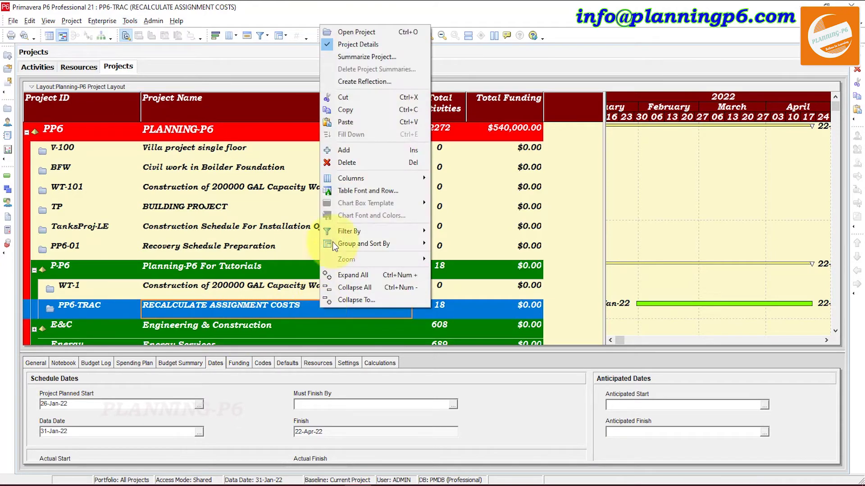
Choose Open Project for PP6-TRAC and review its activities, totalling $233,200.00 budgeted cost
left_click(372, 34)
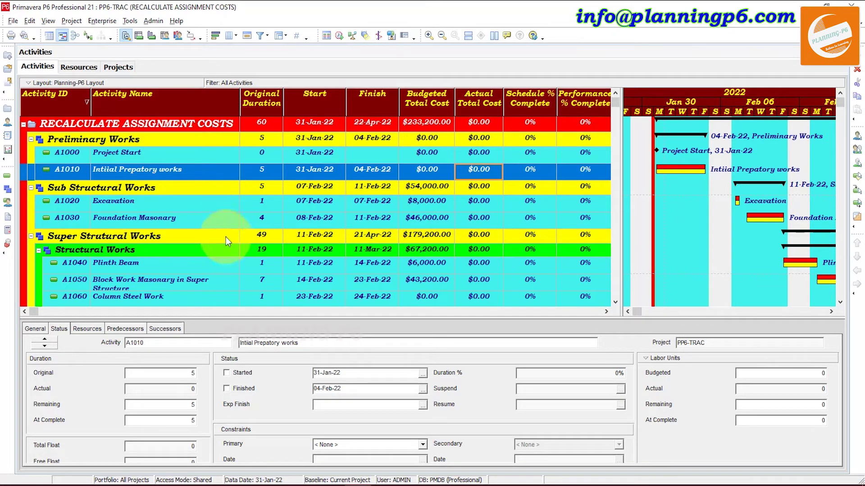
Filter Resources to the current project's resources and view Mason's General details
left_click(8, 124)
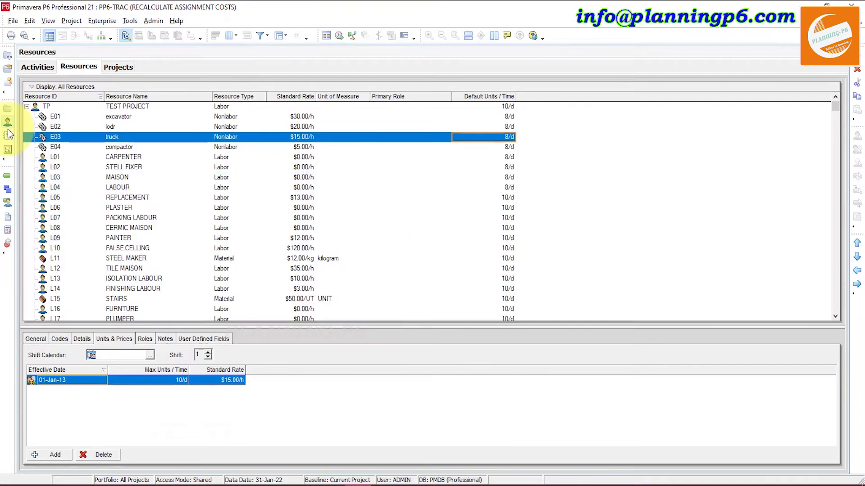
left_click(124, 85)
mouse_move(158, 202)
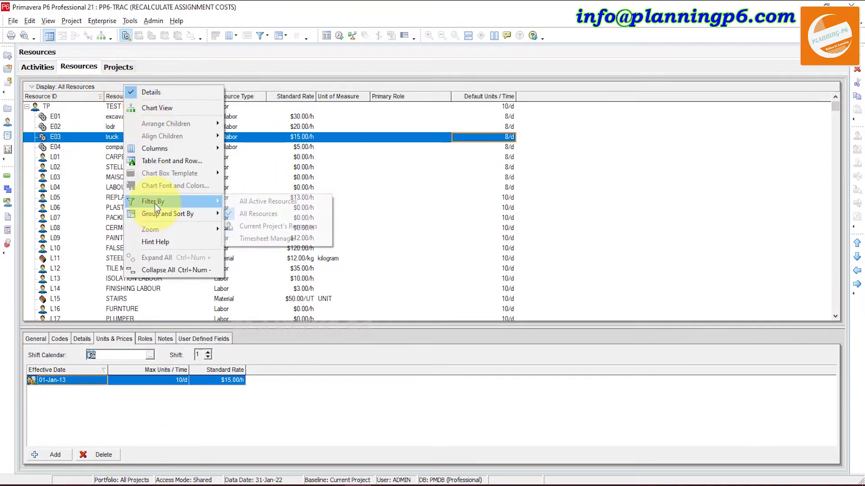
left_click(260, 226)
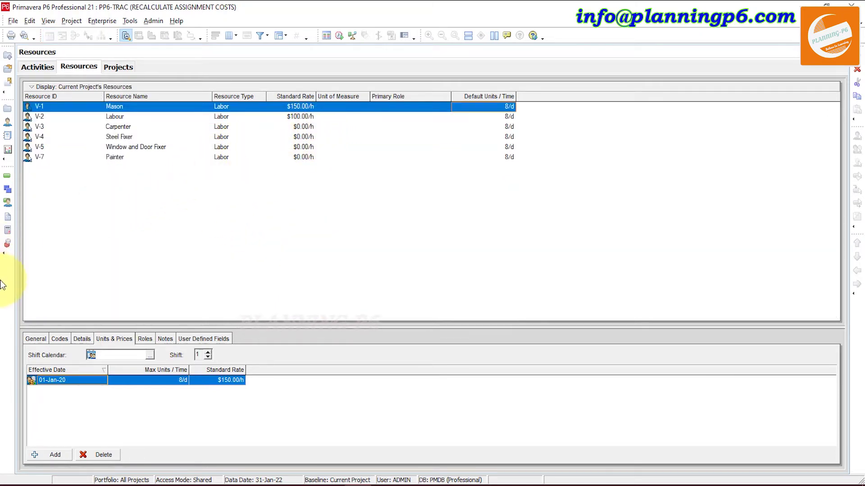
left_click(35, 339)
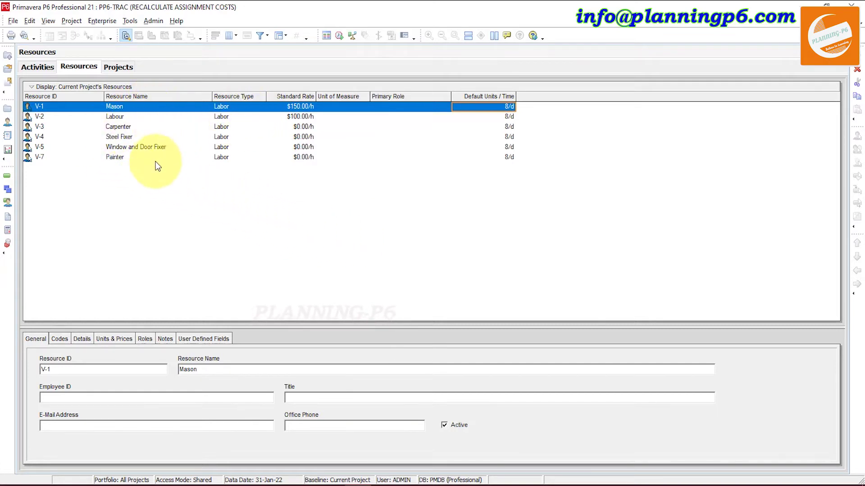
In V-1 Mason's Units & Prices, set max units to 12/d and standard rate to $300.00/h
left_click(309, 107)
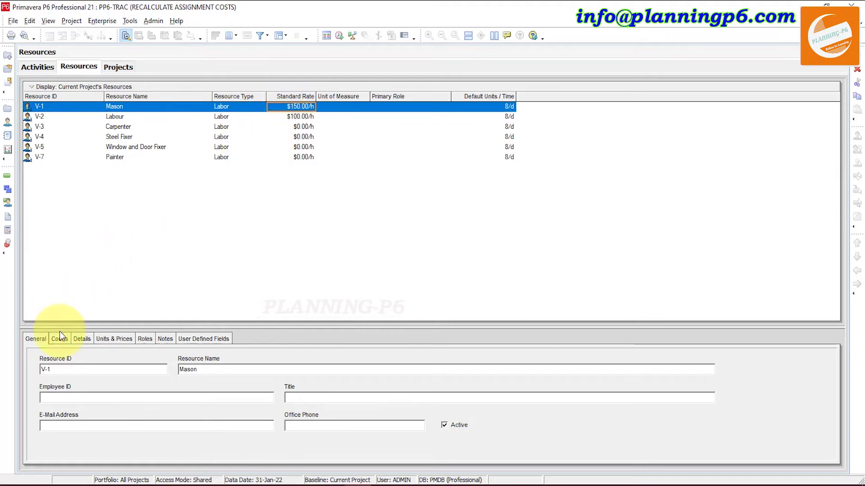
left_click(81, 339)
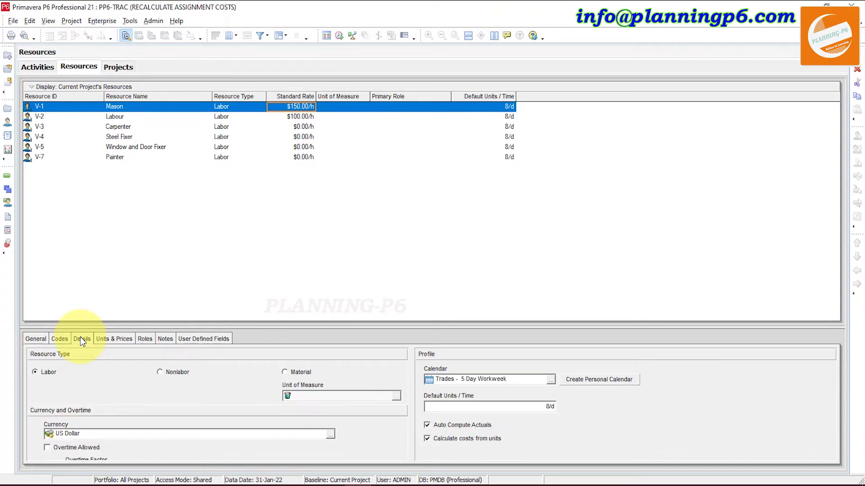
left_click(115, 339)
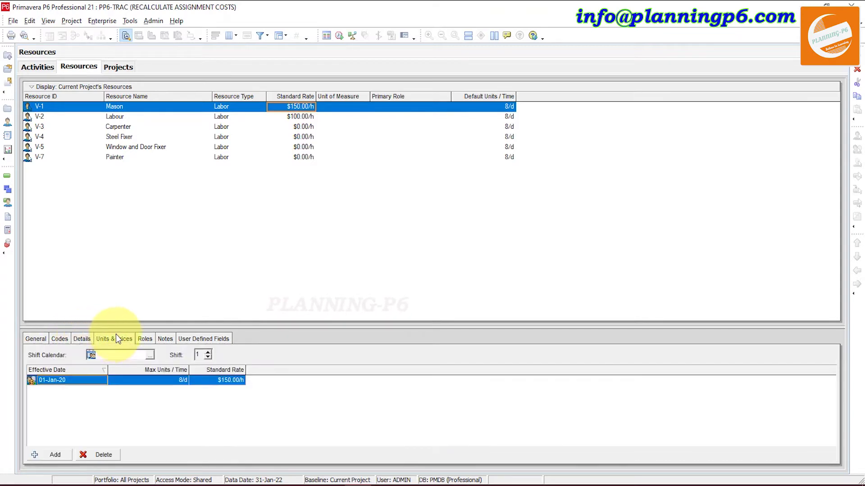
left_click(174, 378)
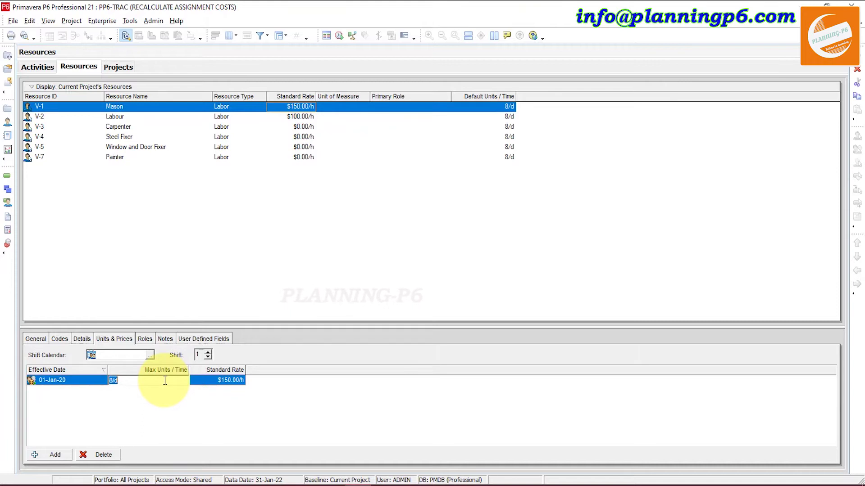
type("12")
left_click(237, 380)
left_click(236, 379)
left_click(212, 382)
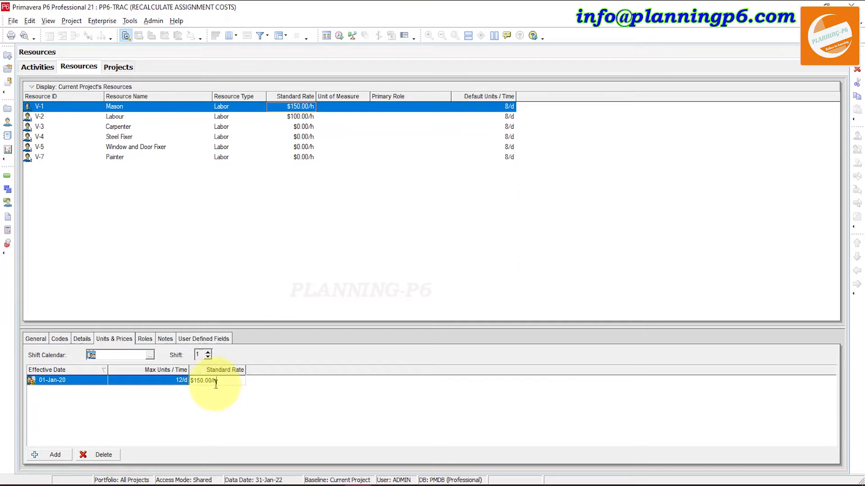
left_click_drag(212, 383, 189, 381)
type("300")
key("Return")
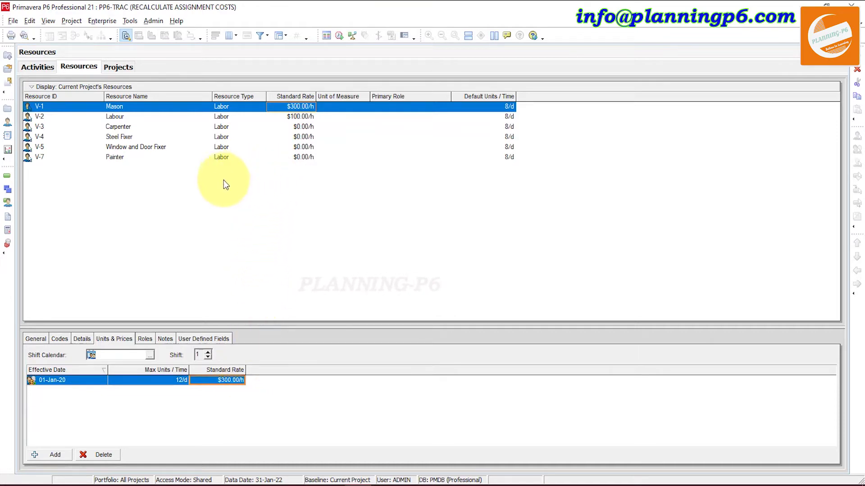
Return to Activities and acknowledge the changed resource prices notice
left_click(45, 65)
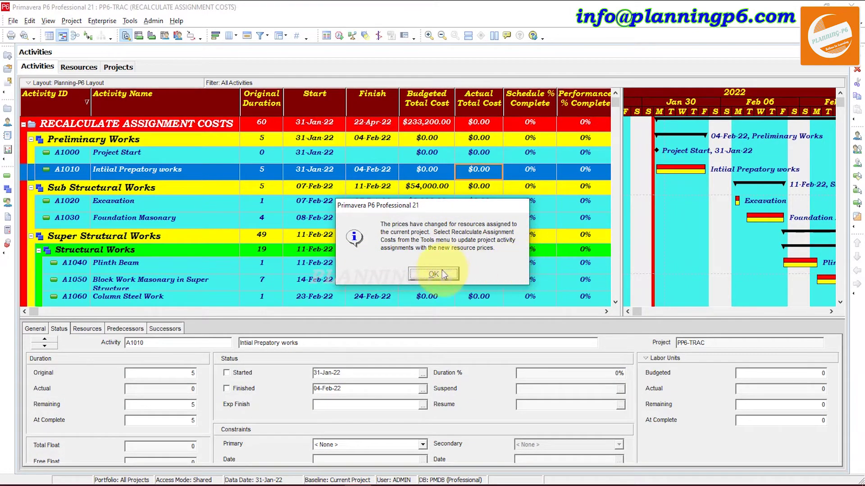
left_click(439, 275)
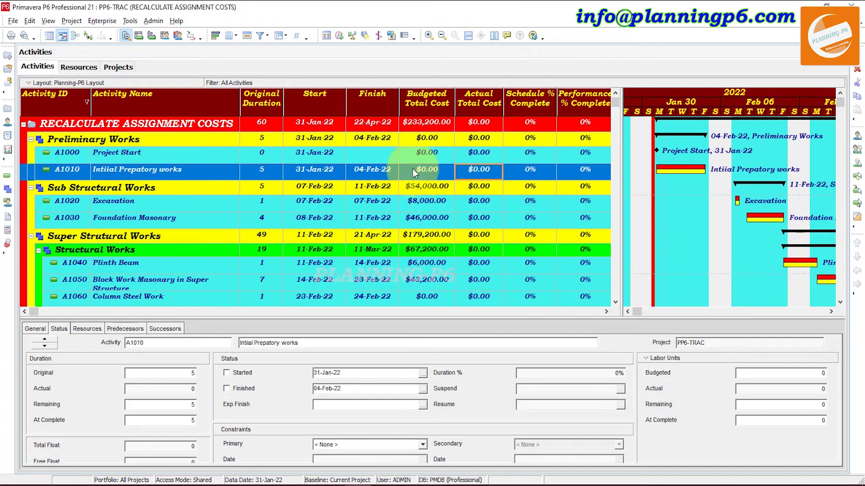
left_click(418, 150)
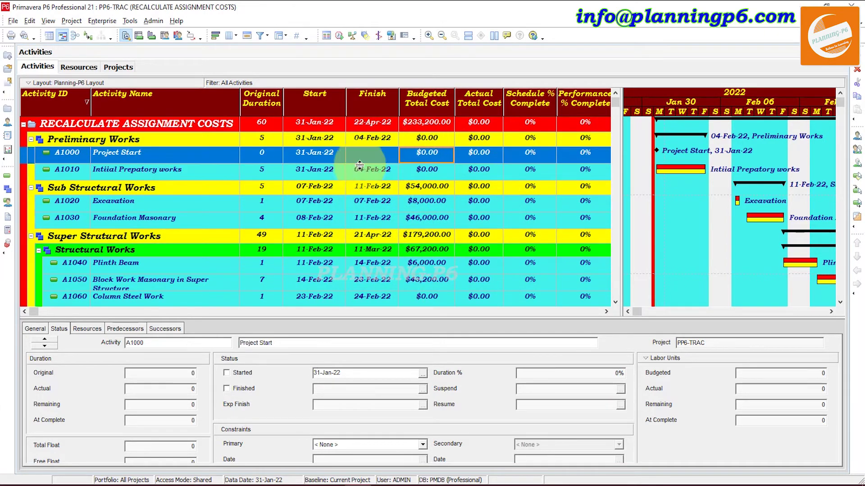
left_click(140, 173)
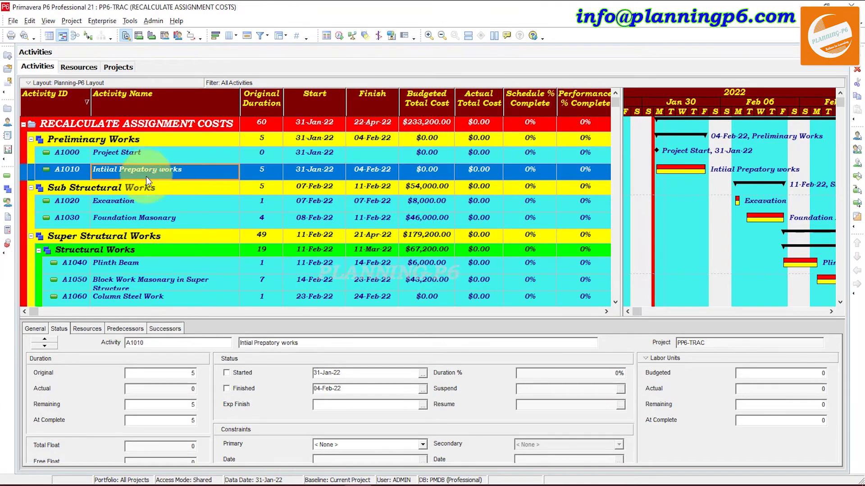
Show assignments for Excavation and Foundation Masonary: Labour 232 and Mason 152 budgeted units
left_click(83, 330)
left_click(129, 205)
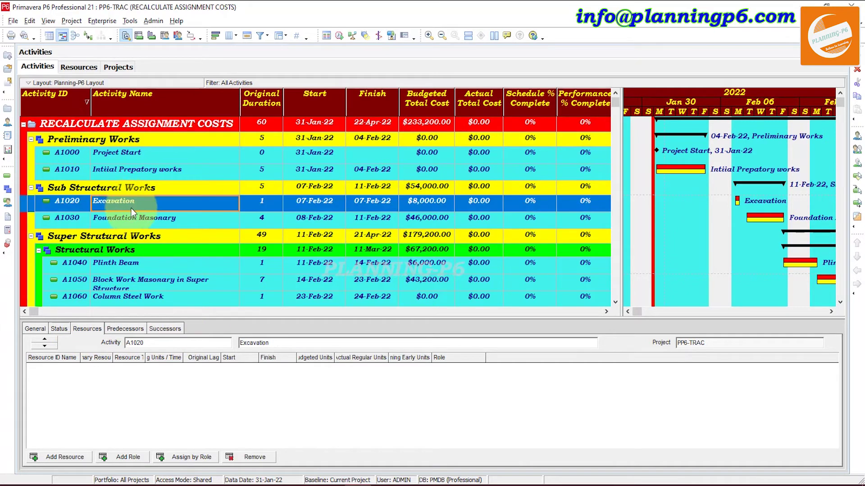
left_click(132, 218)
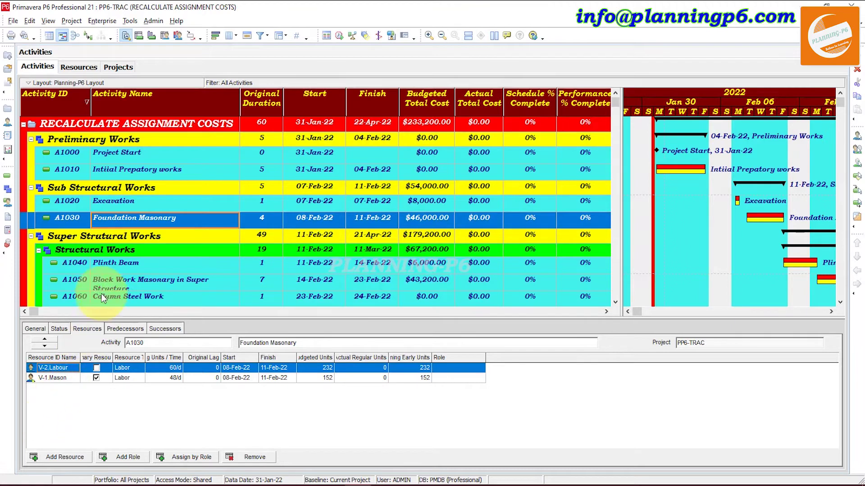
left_click(145, 204)
left_click(129, 224)
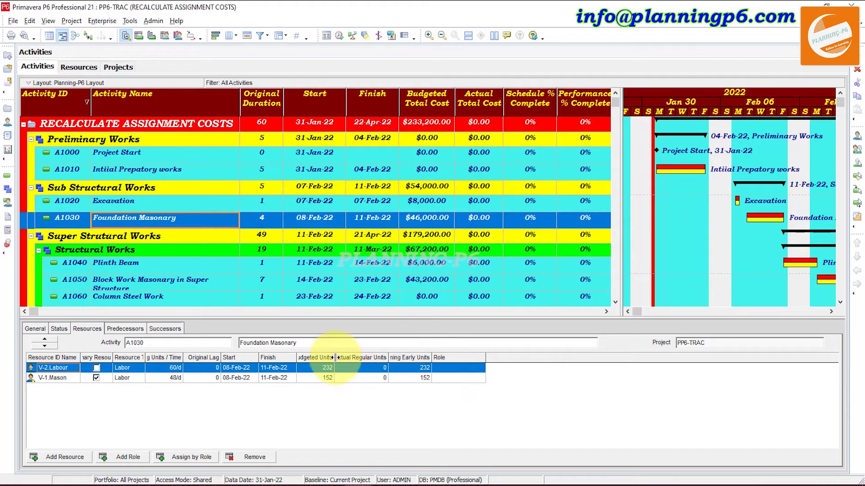
Widen the Budgeted Units column and search the assignment columns for 'budget'
left_click_drag(334, 357, 357, 358)
right_click(554, 358)
left_click(586, 365)
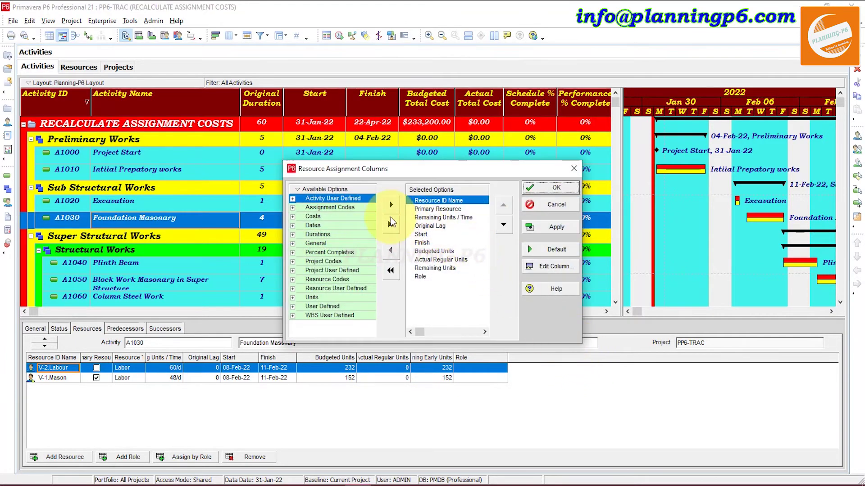
right_click(297, 191)
left_click(326, 201)
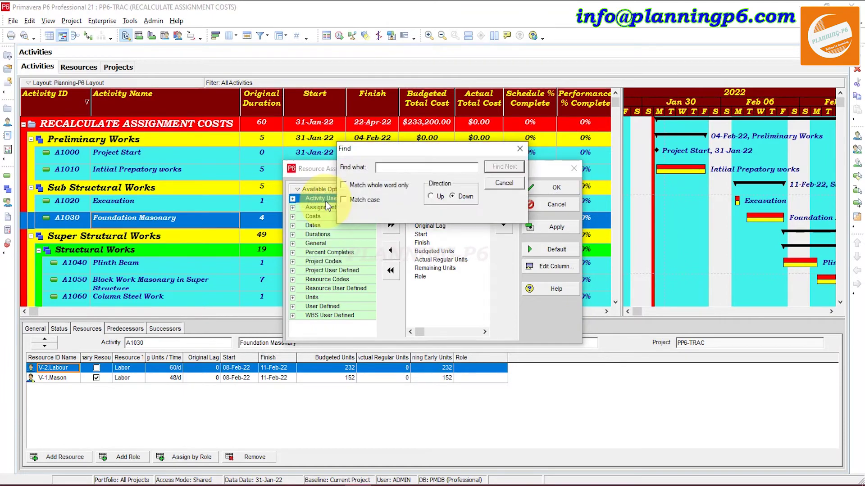
type("budget")
key("Return")
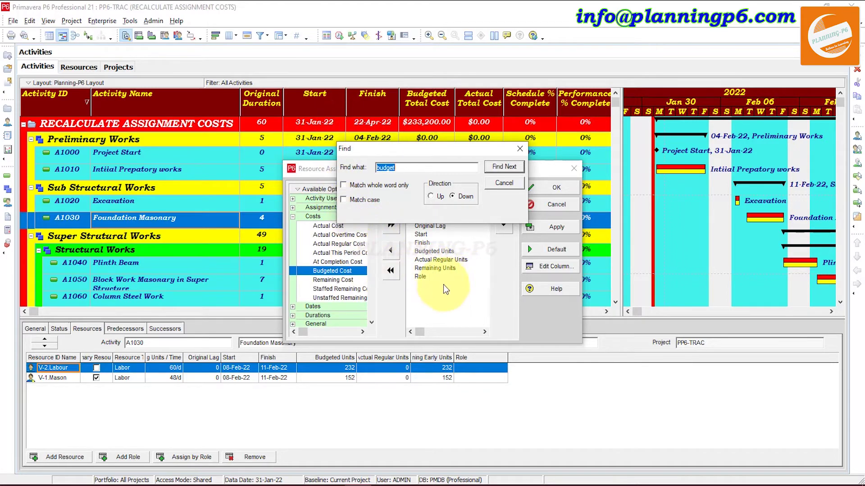
Add and widen Budgeted Cost, showing Labour $23,200.00 and Mason $22,800.00
double_click(334, 271)
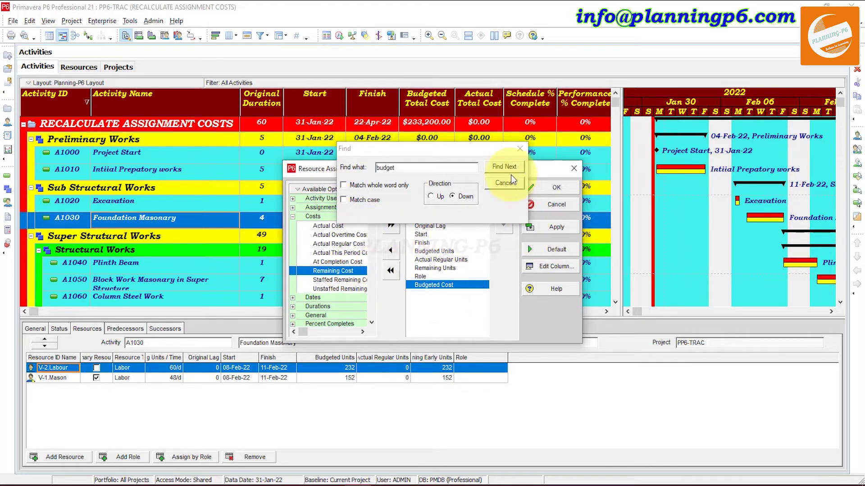
left_click(521, 149)
left_click(548, 227)
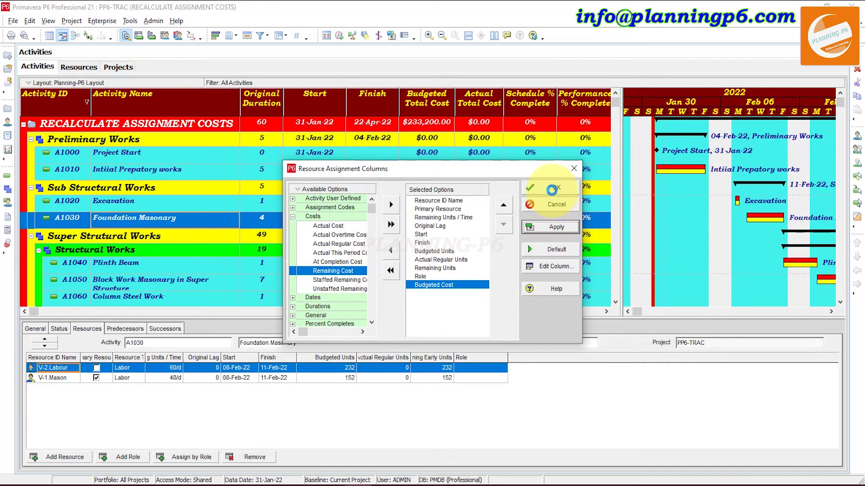
left_click(553, 189)
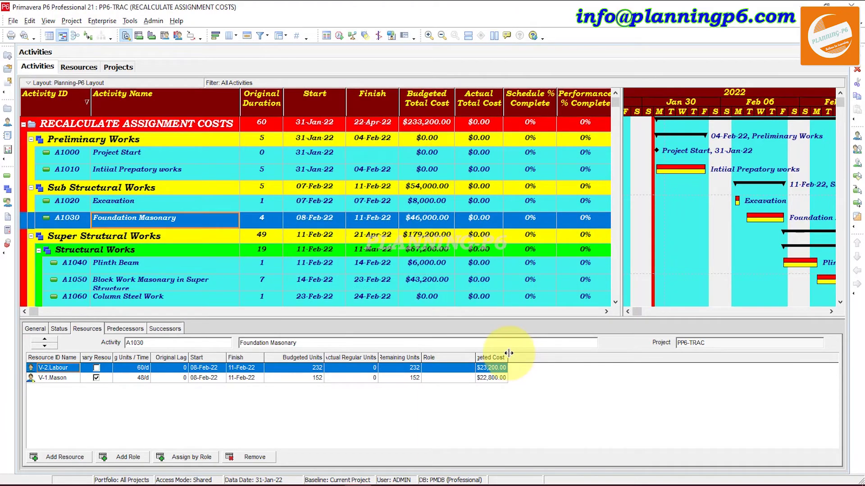
left_click_drag(508, 353, 550, 354)
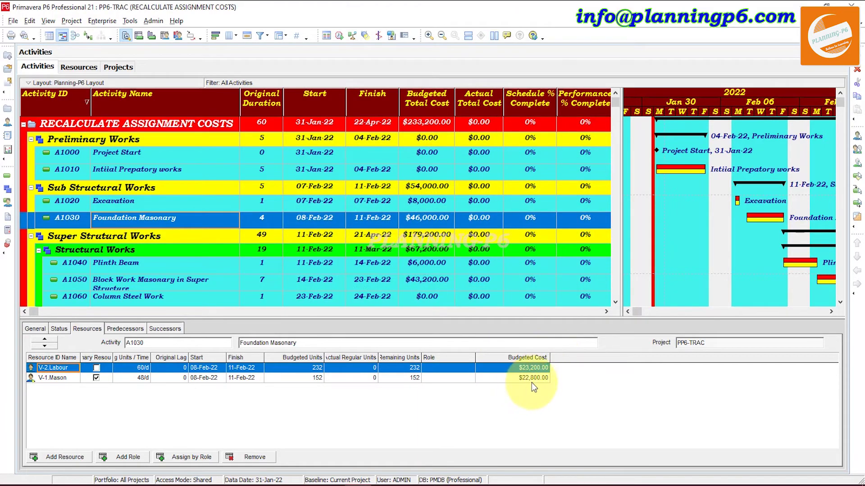
Run Recalculate Assignment Costs, raising Mason to $45,600.00 and the project to $344,800.00
left_click(532, 377)
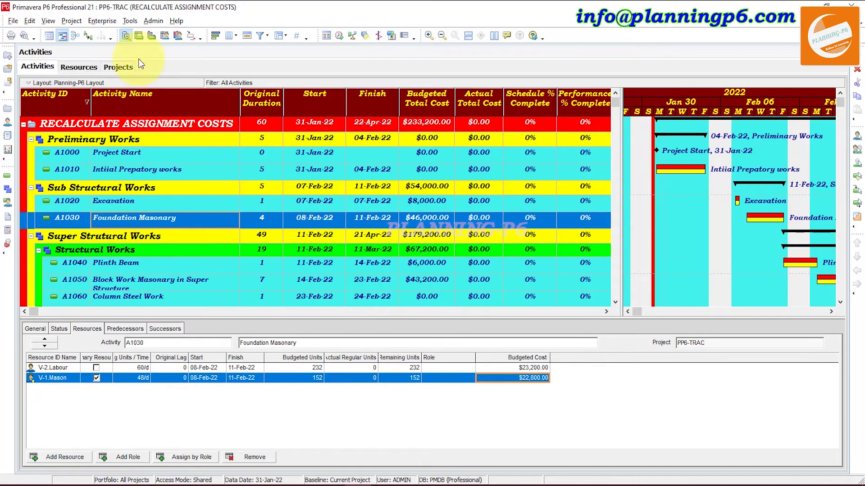
left_click(135, 19)
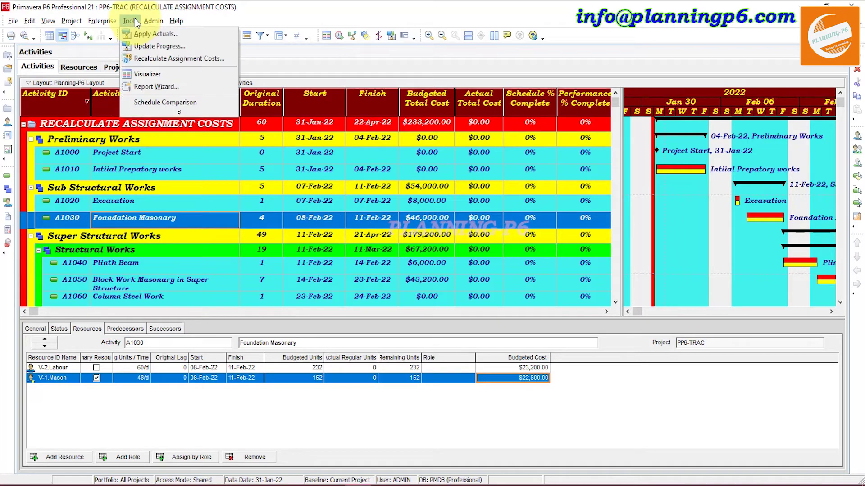
left_click(179, 113)
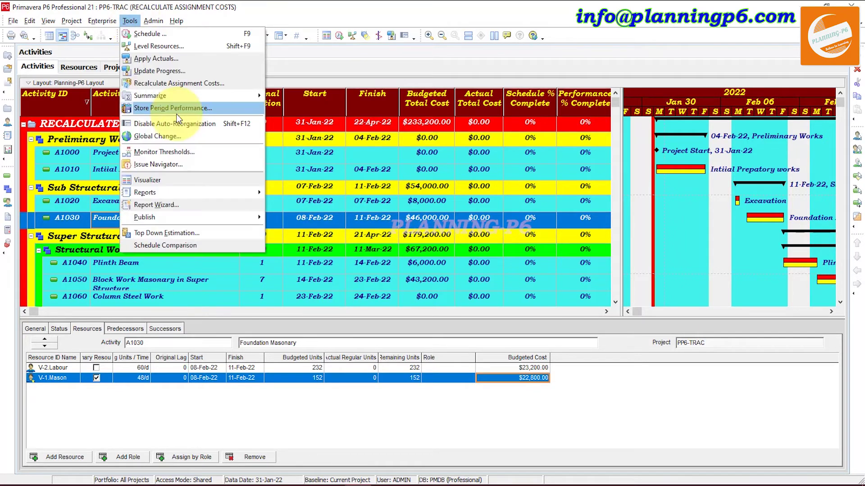
left_click(168, 83)
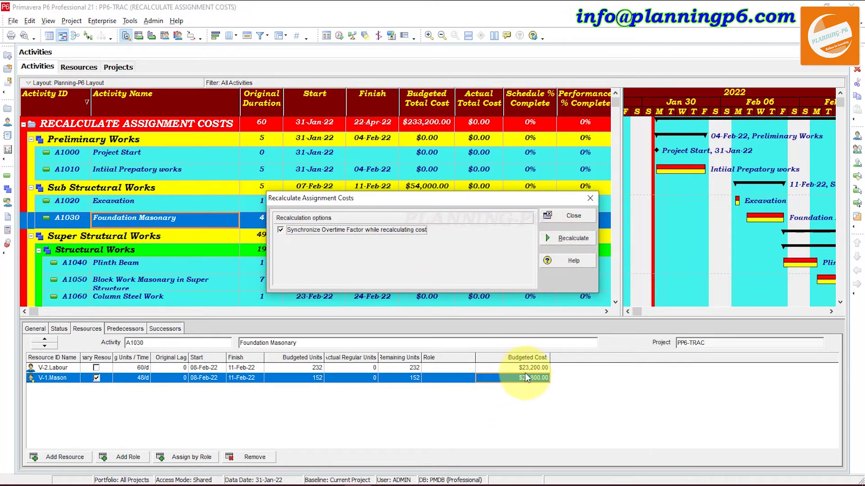
left_click(570, 238)
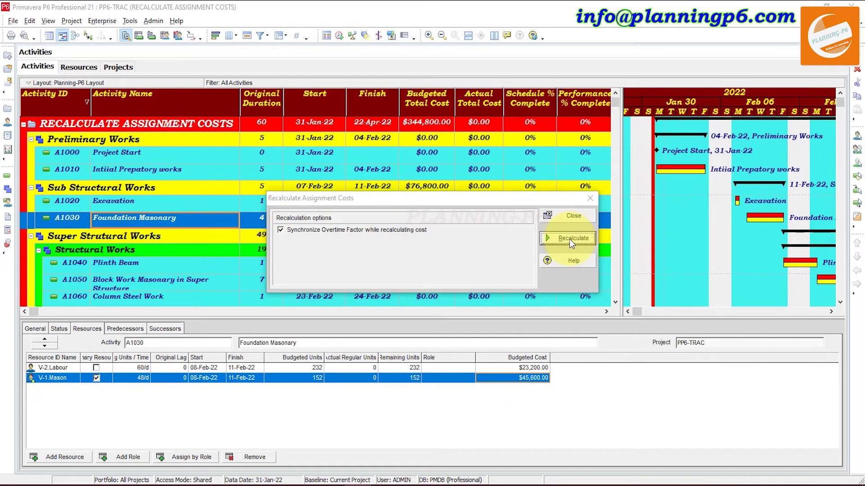
left_click(437, 264)
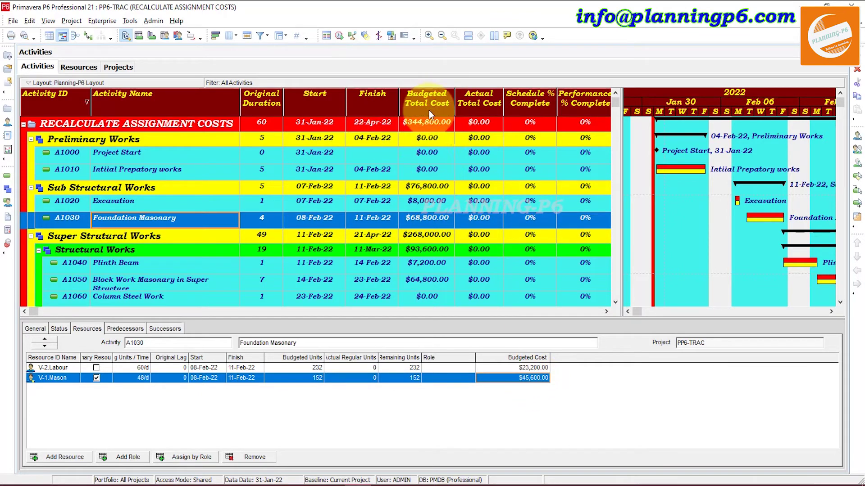
Change V-2 Labour's 01-Jan-20 price from 8/d to 6/d max units and $80.00/h rate
left_click(80, 67)
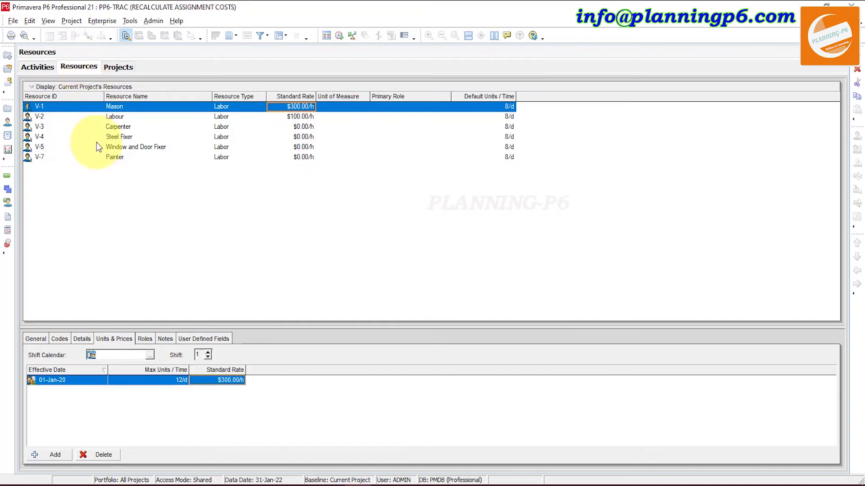
left_click(155, 118)
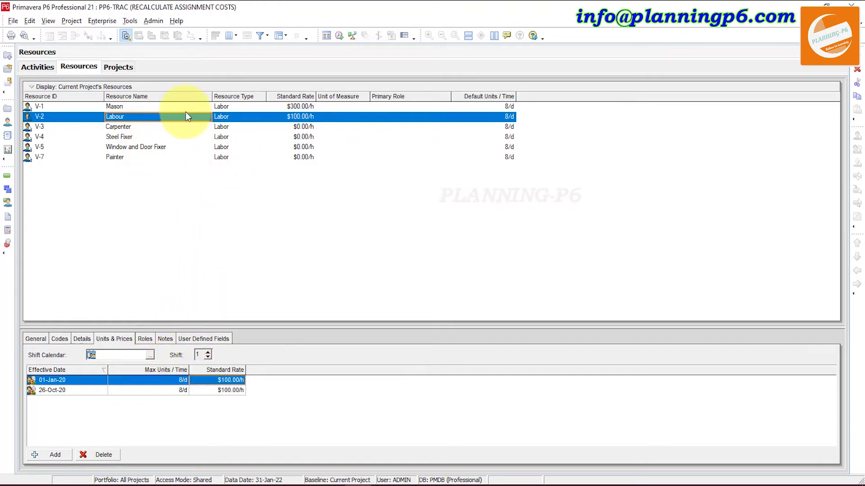
left_click(177, 383)
left_click(111, 381)
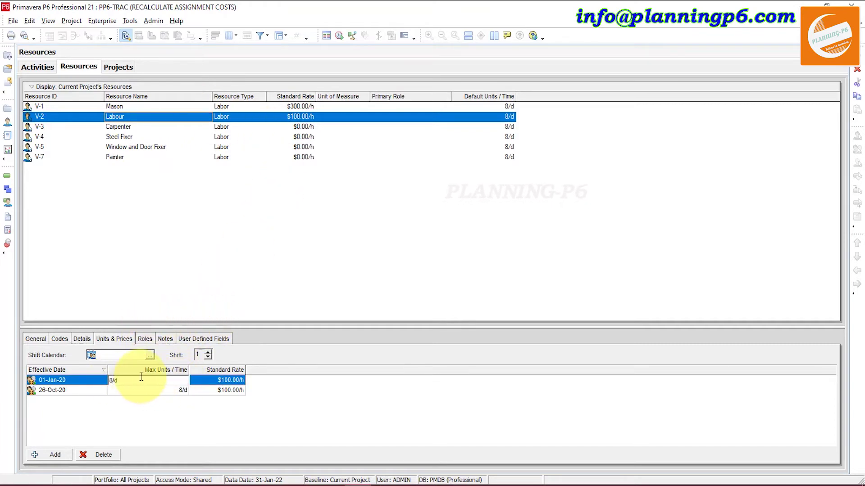
key("BackSpace")
type("6")
left_click(221, 382)
left_click(228, 384)
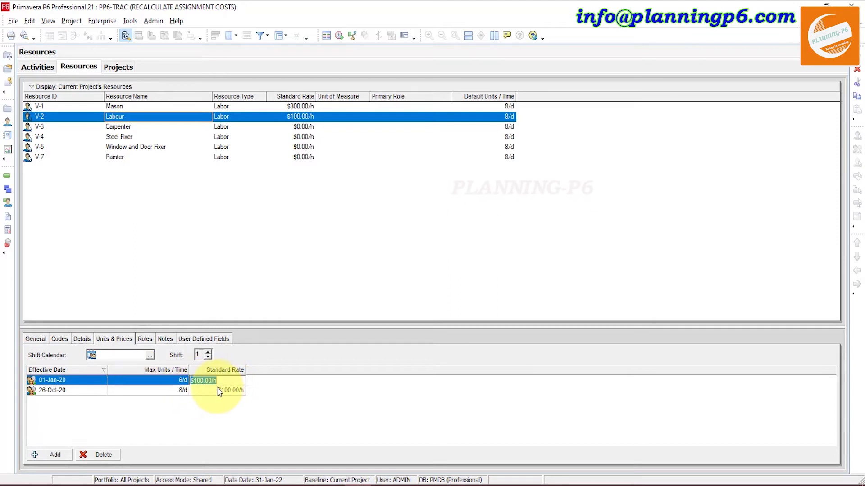
left_click(205, 381)
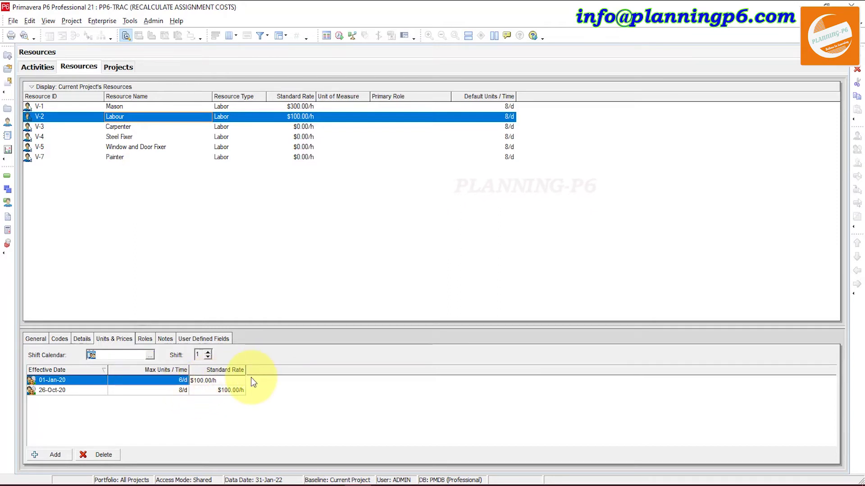
key("BackSpace")
key("BackSpace")
key("BackSpace")
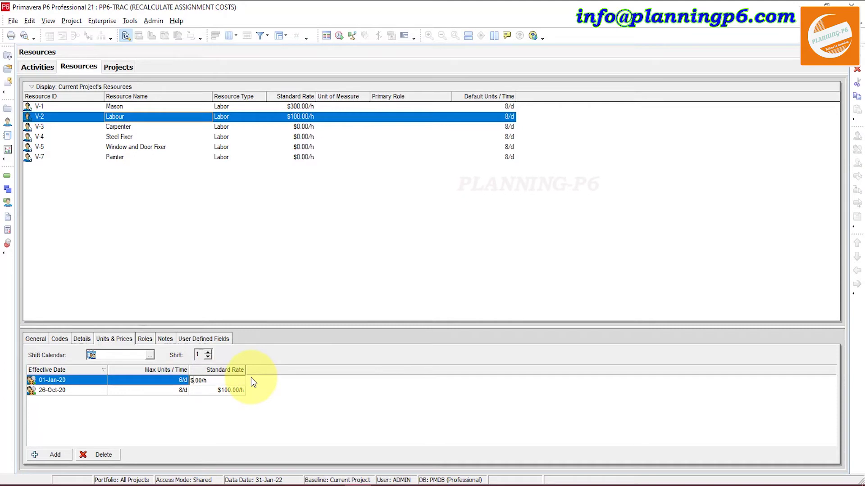
type("80")
key("Return")
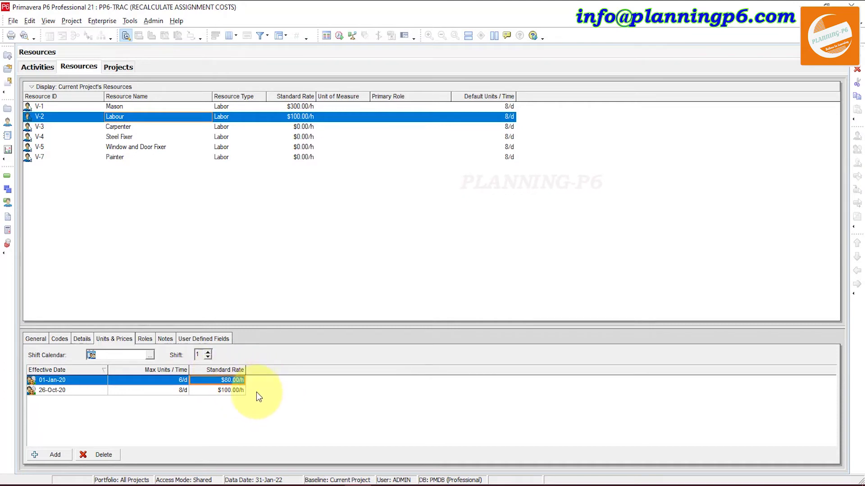
Return to Activities, dismiss the message and select Foundation Masonary's Labour assignment
left_click(45, 66)
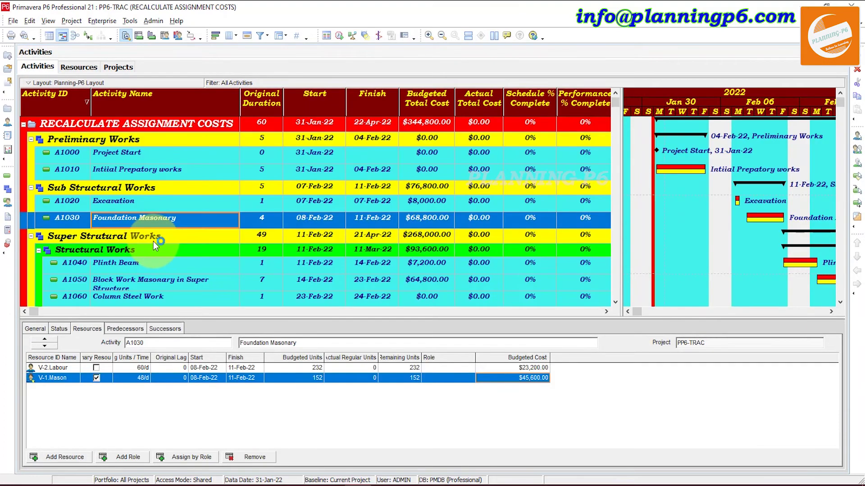
left_click(450, 274)
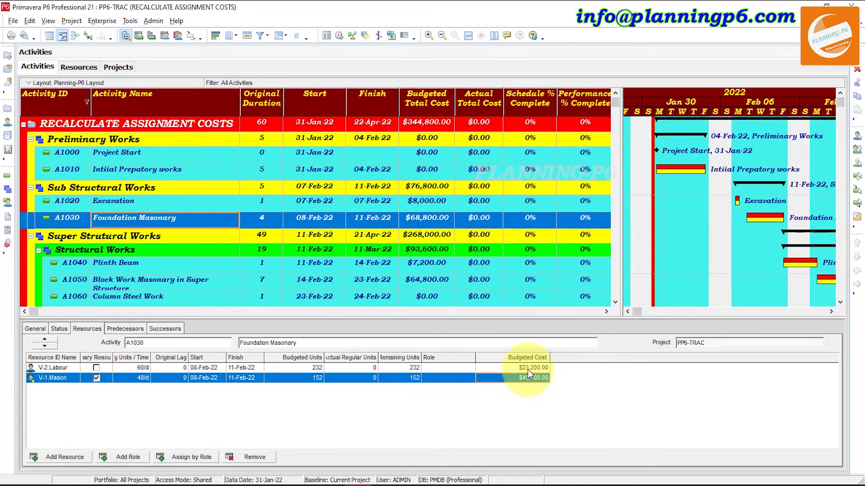
left_click(464, 368)
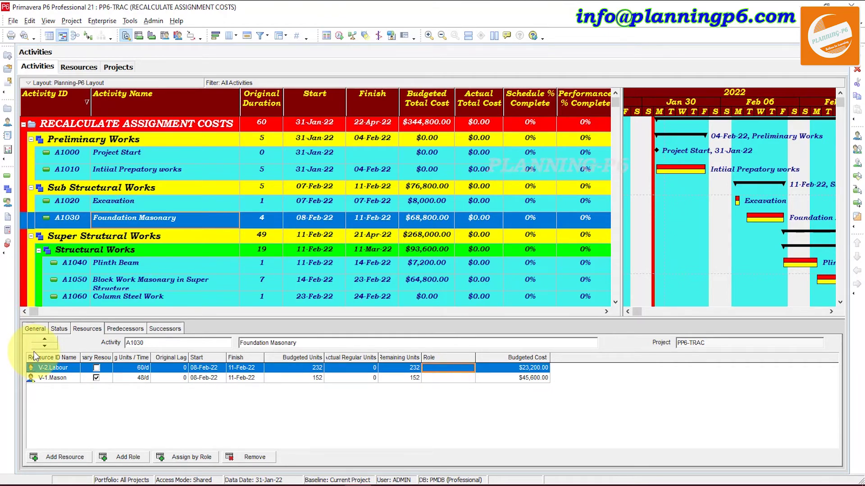
Recalculate assignment costs again and check Excavation's Labour assignment at $8,000.00
left_click(131, 21)
left_click(151, 59)
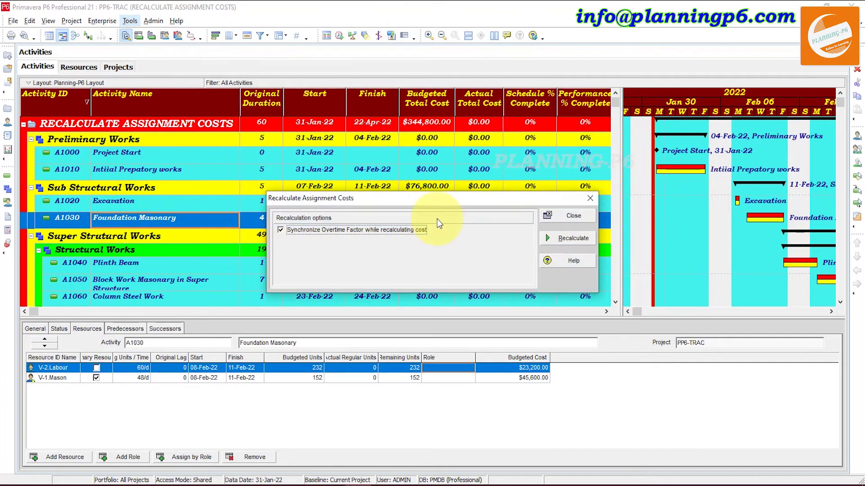
left_click(581, 238)
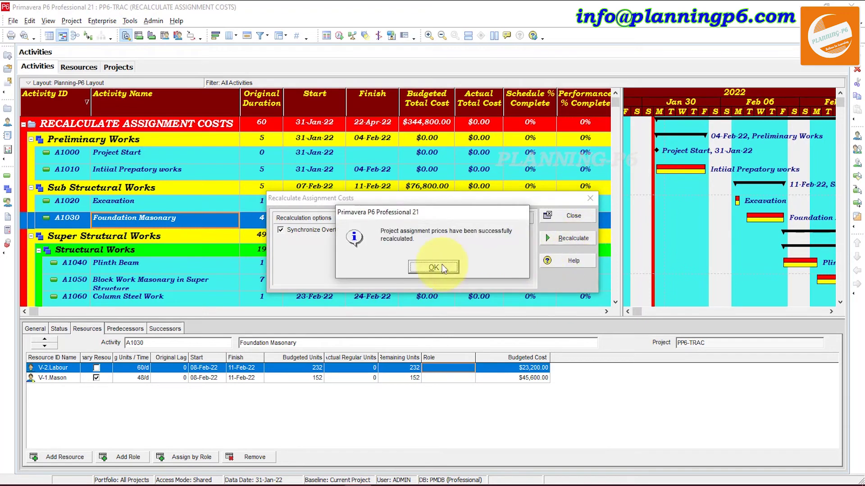
left_click(430, 267)
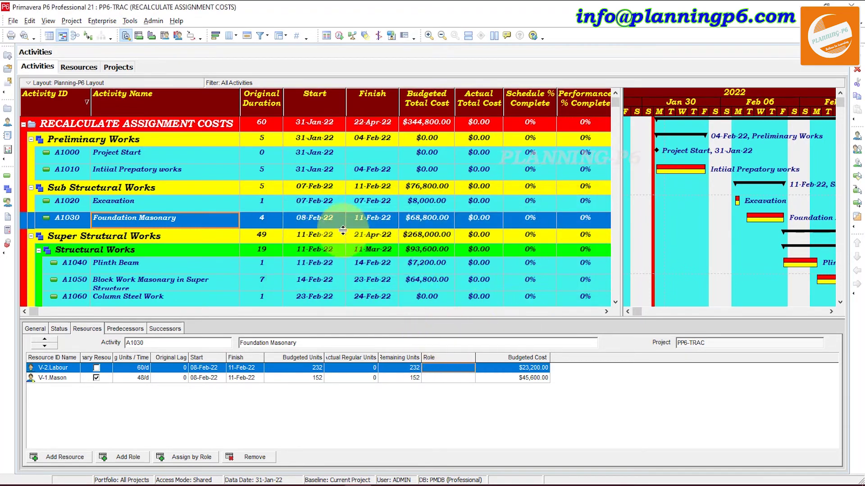
left_click(144, 201)
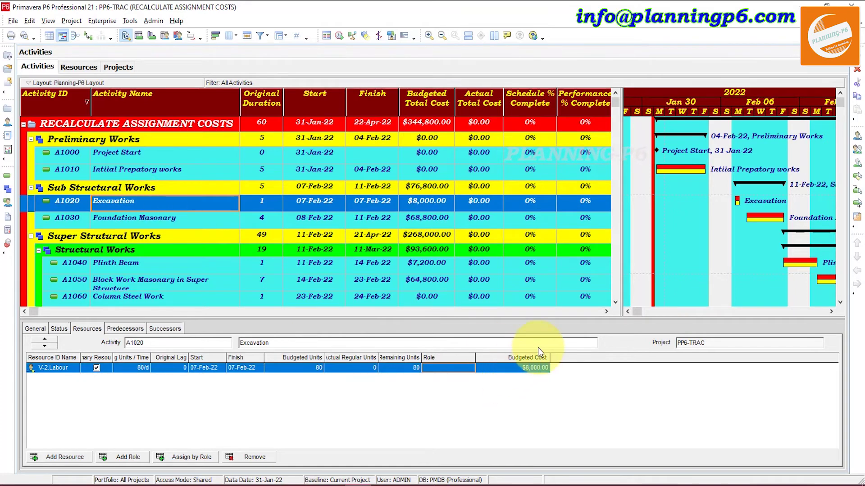
Enter 6/d max units and an $80.00/h standard rate on Labour's 26-Oct-20 price row
left_click(78, 68)
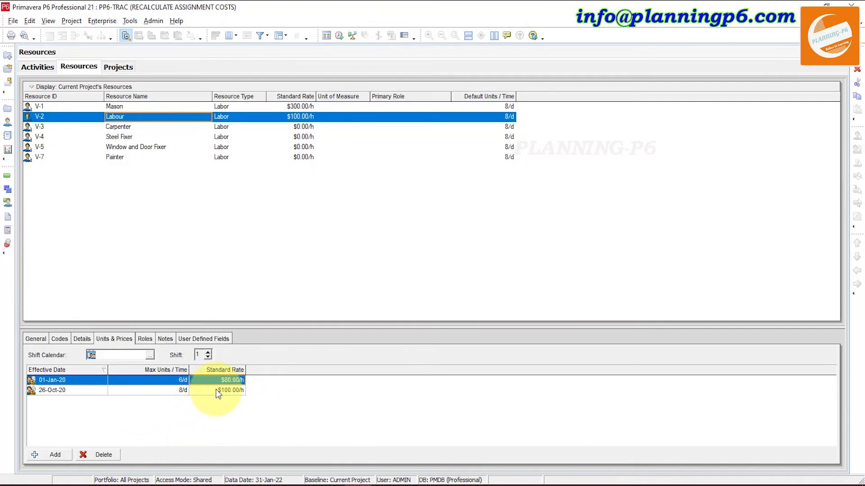
left_click(181, 391)
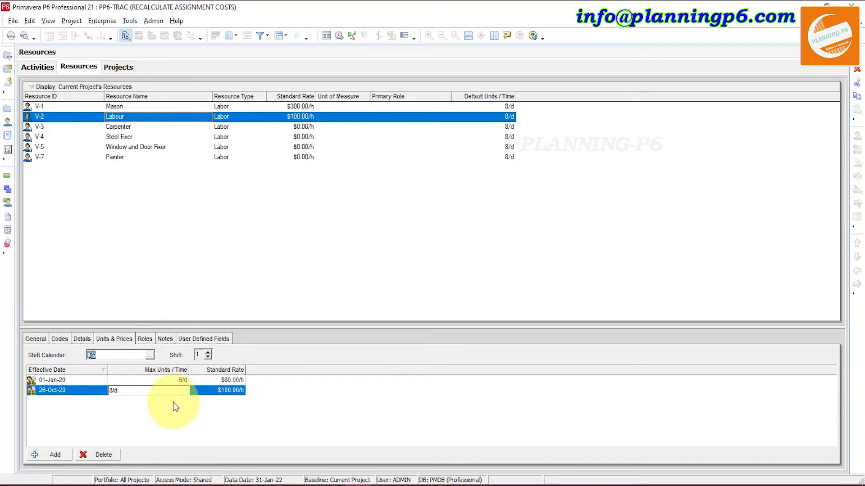
type("6")
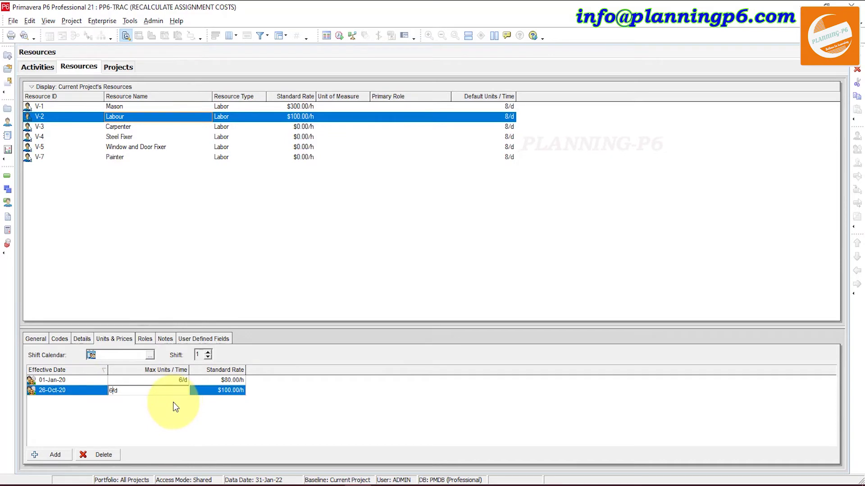
left_click(229, 392)
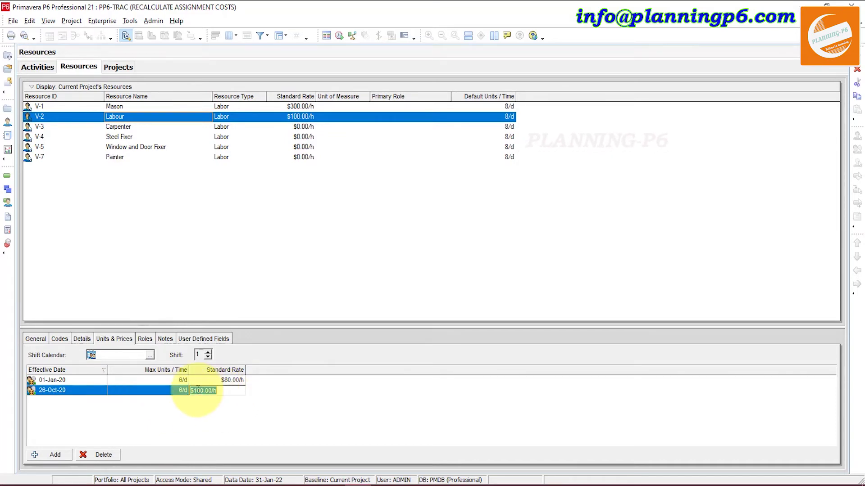
type("80")
key("Return")
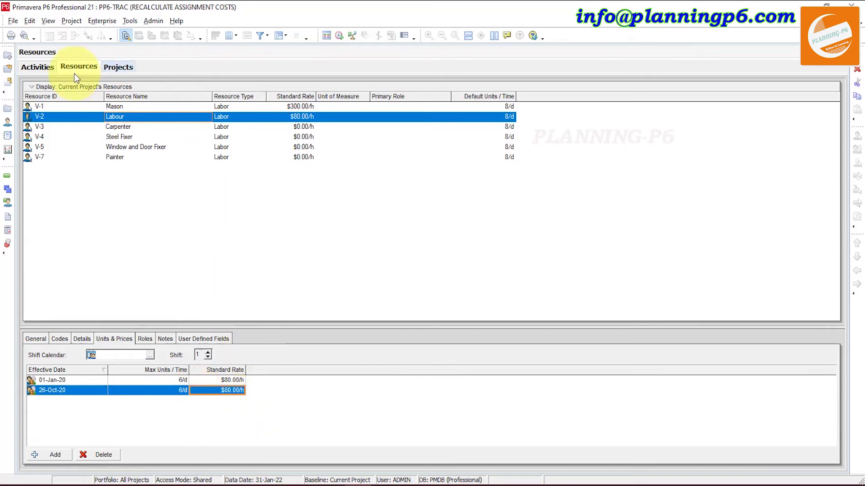
Recalculate assignment costs with the new Labour rate so the project budget totals $320,480.00
left_click(32, 68)
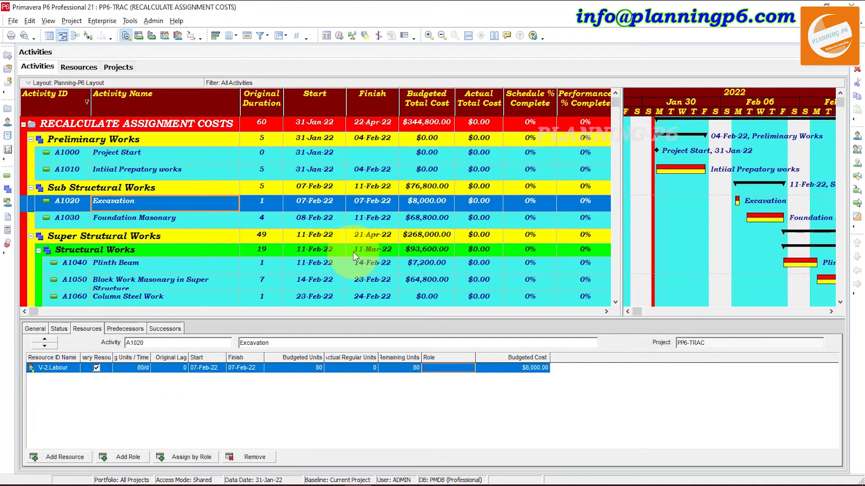
left_click(427, 271)
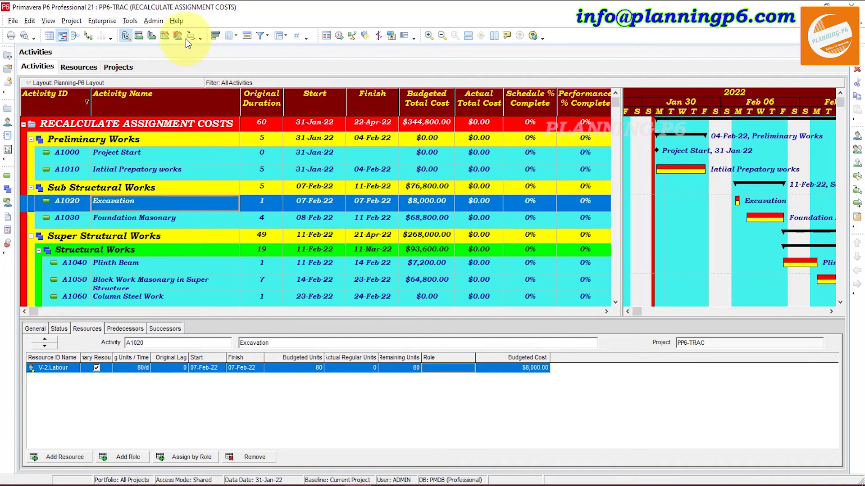
left_click(129, 21)
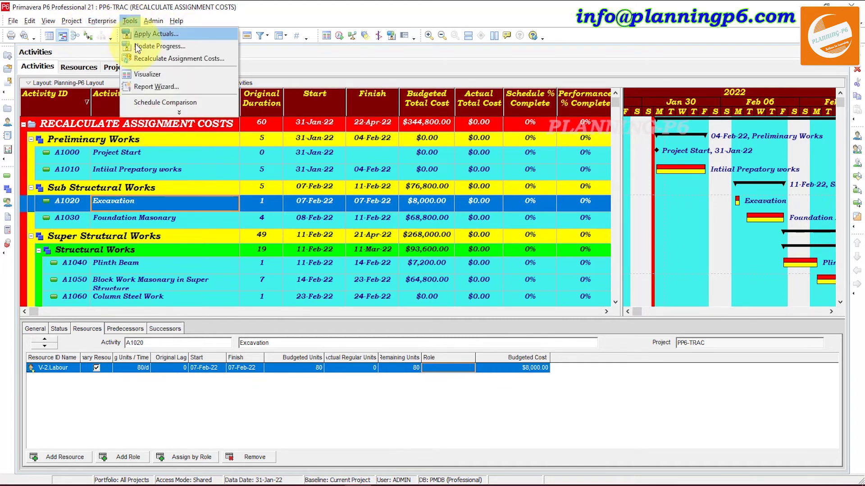
left_click(142, 58)
left_click(576, 238)
left_click(433, 268)
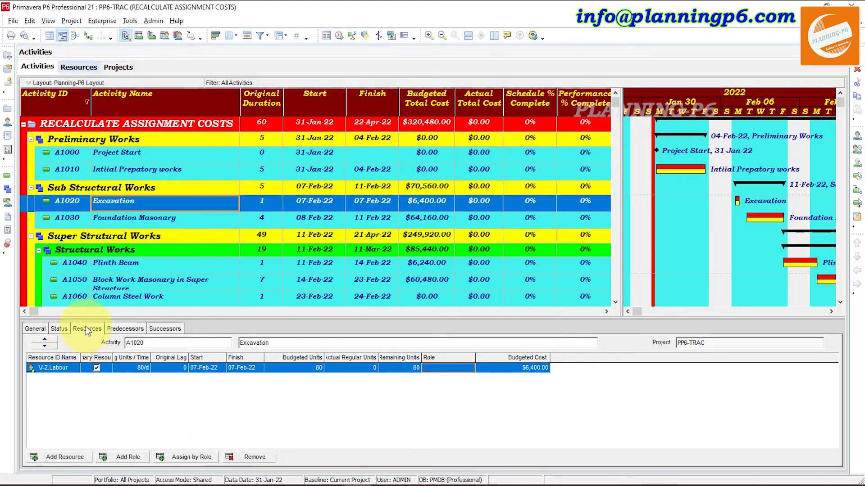
left_click(90, 68)
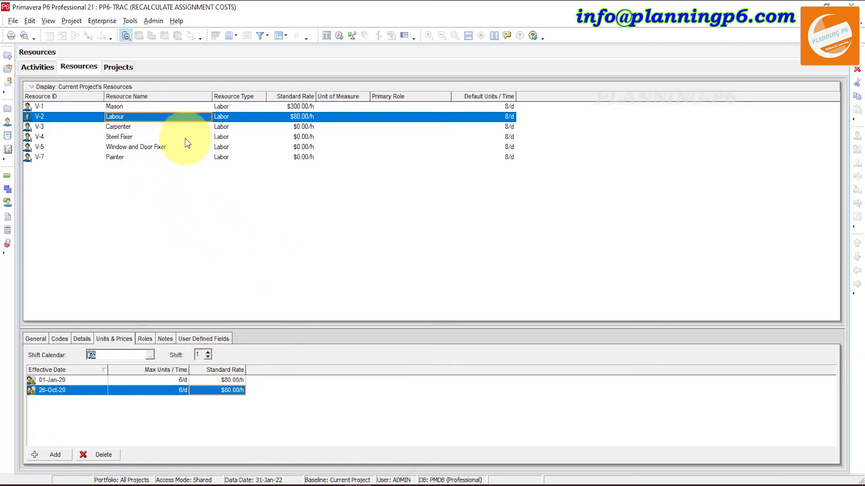
Change V-3 Carpenter's standard rate to $10.00/h, correcting a mistaken $100.00 entry
left_click(217, 127)
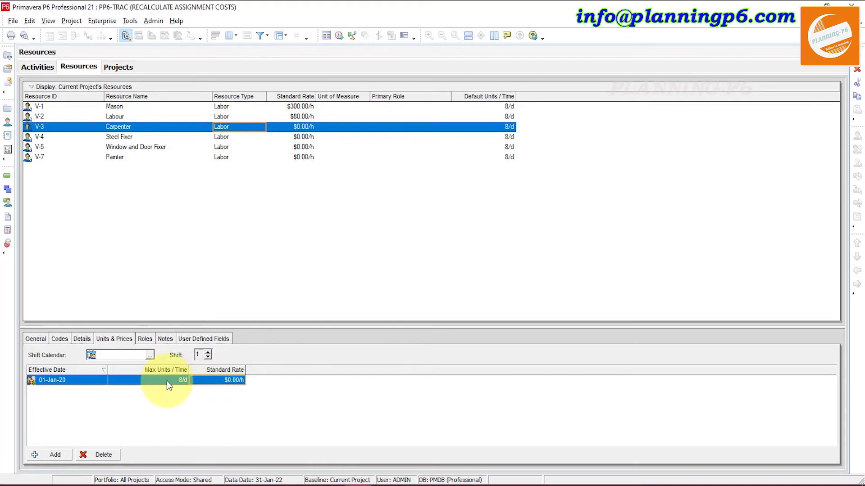
left_click(240, 380)
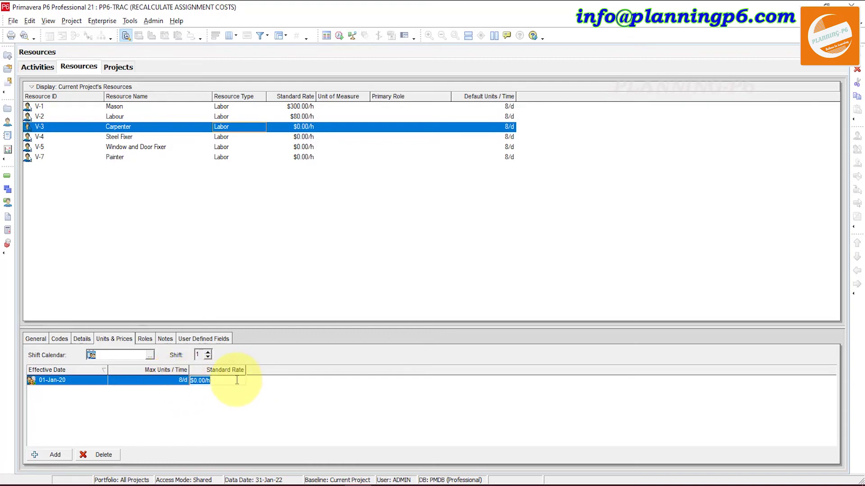
type("100")
left_click(309, 390)
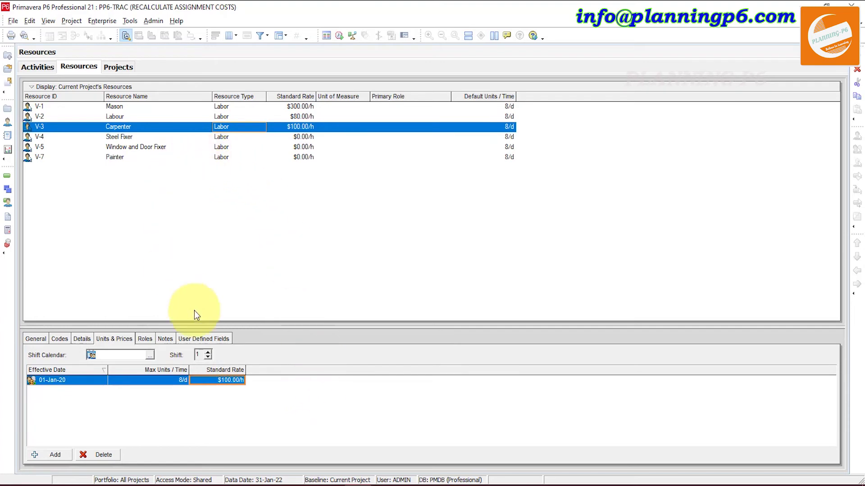
left_click(223, 380)
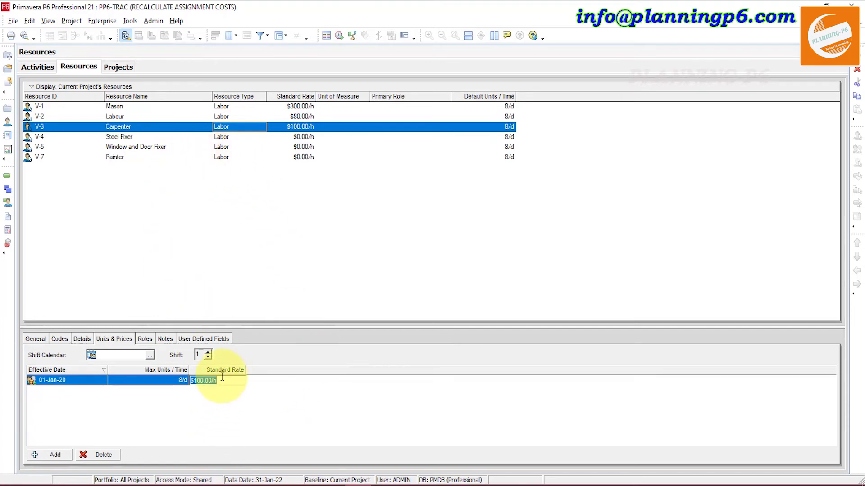
type("10")
left_click(251, 390)
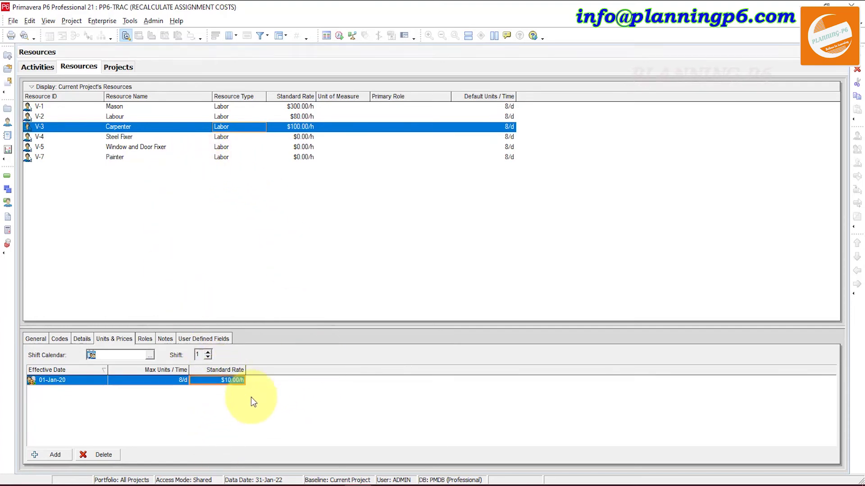
left_click(41, 67)
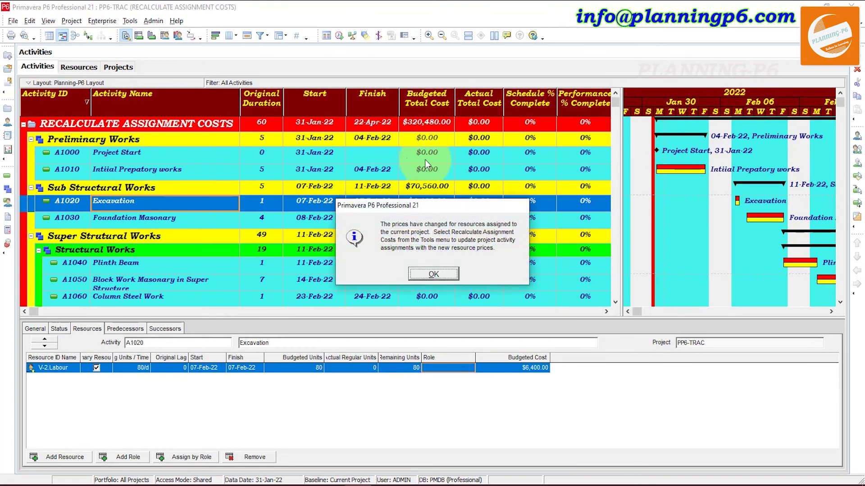
Review resource assignment costs for activities A1040–A1070, ending at Column Form Work's Carpenter
left_click(434, 274)
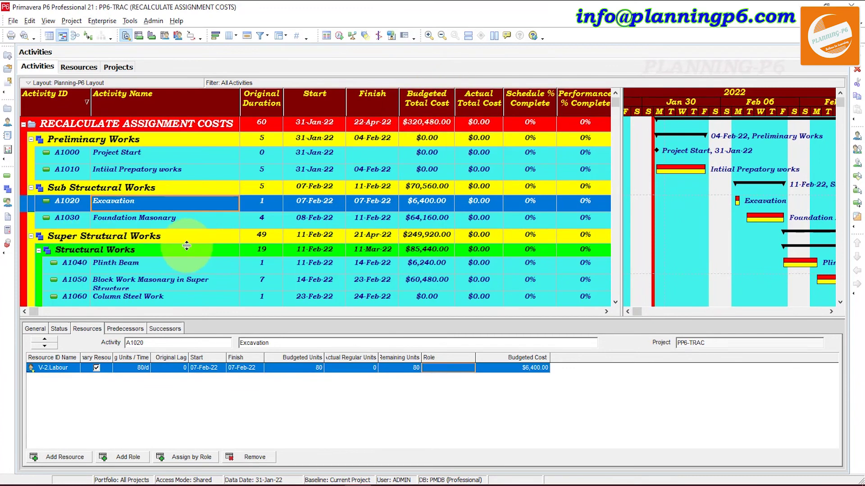
left_click(155, 268)
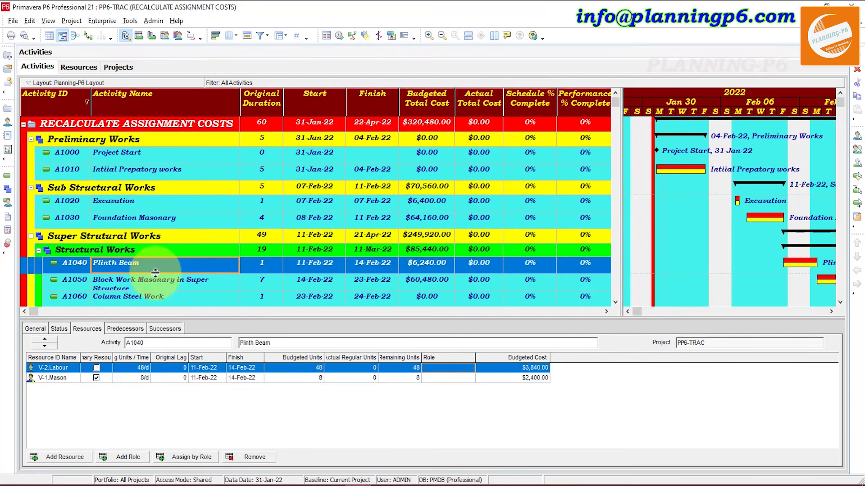
left_click(149, 283)
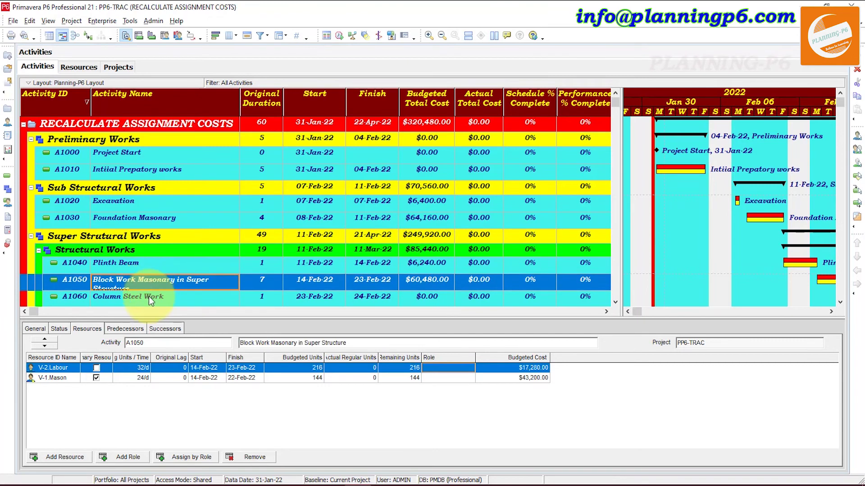
left_click(149, 297)
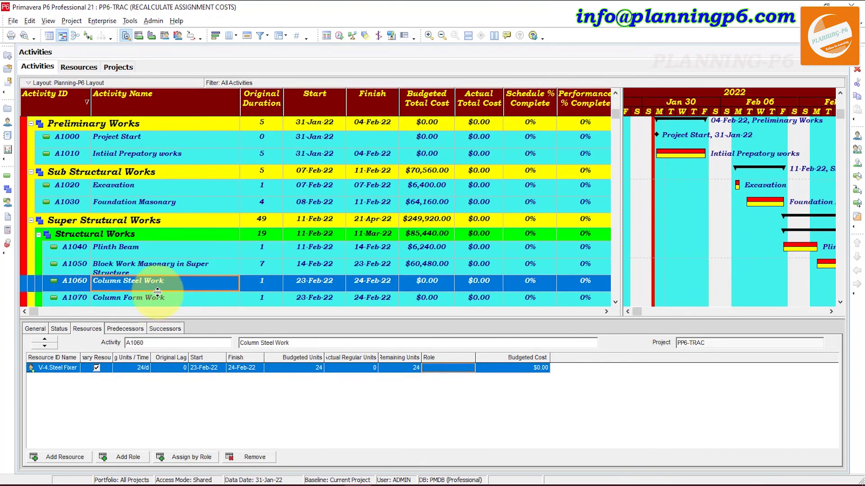
left_click(155, 297)
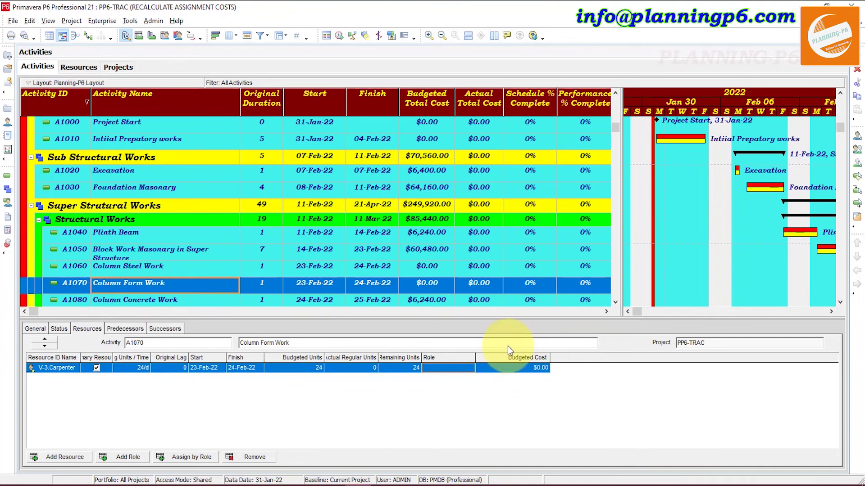
Recalculate assignment costs so Column Form Work costs $240.00 and the project budget $322,160.00
left_click(134, 22)
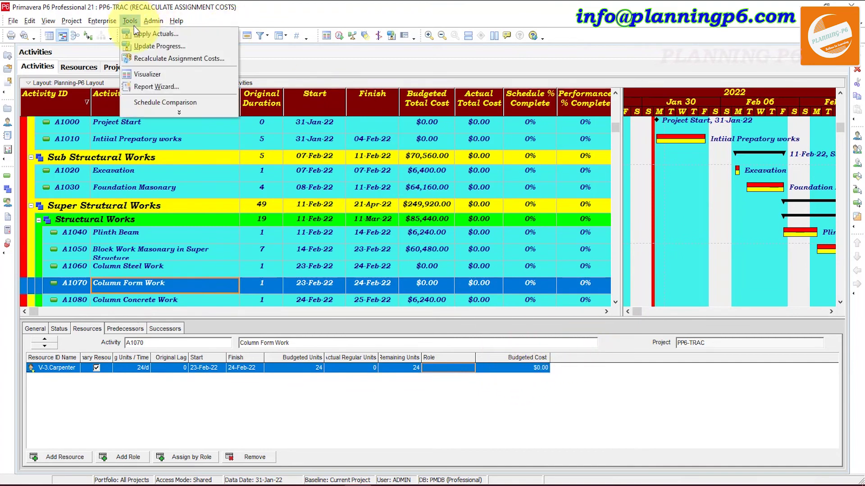
left_click(140, 57)
left_click(553, 238)
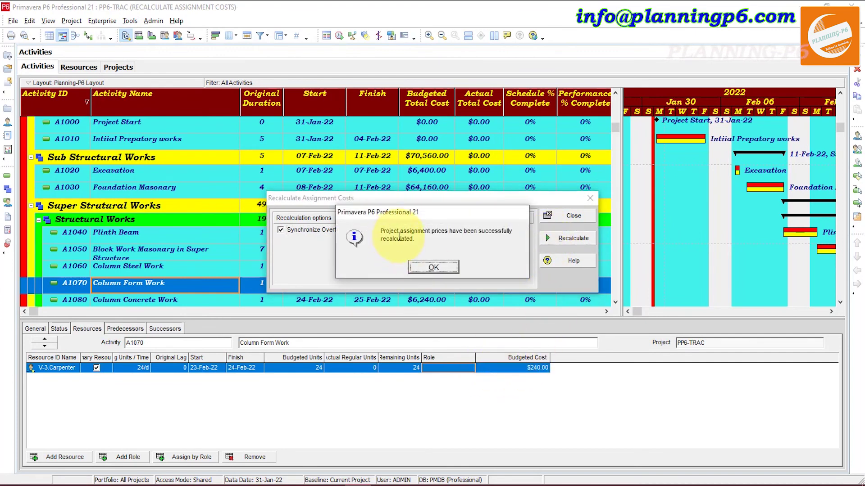
left_click(434, 267)
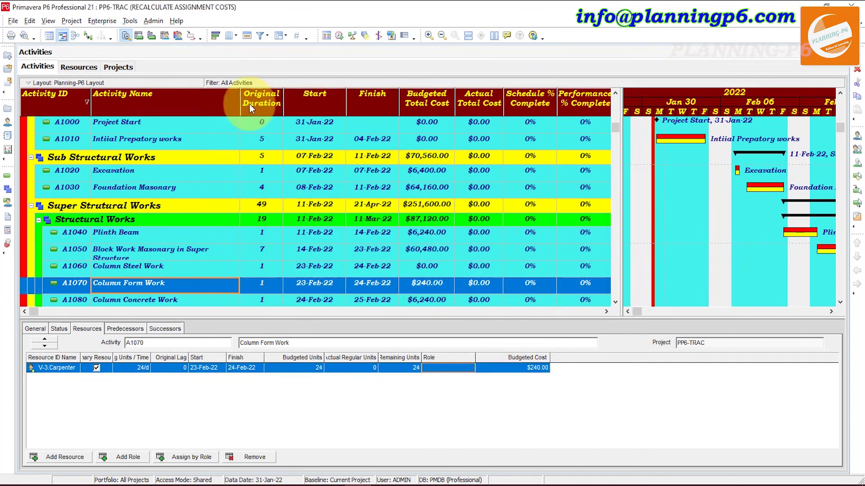
scroll(426, 188, "up", 2)
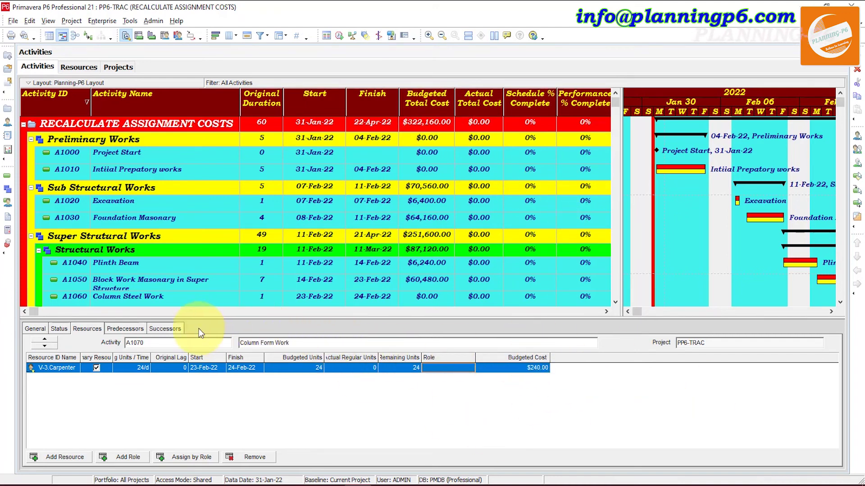
right_click(210, 333)
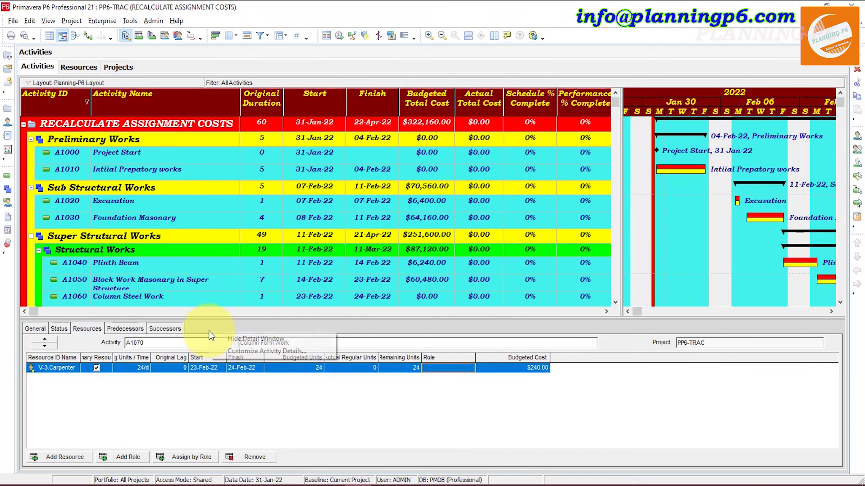
left_click(246, 351)
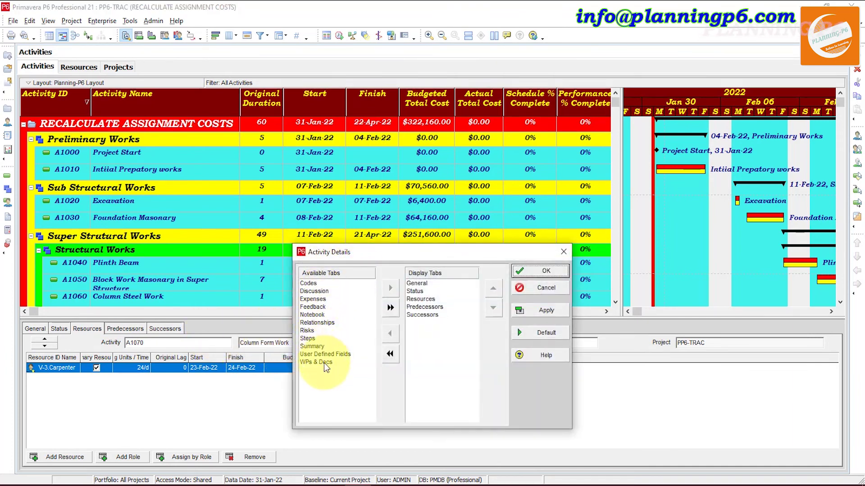
left_click(564, 252)
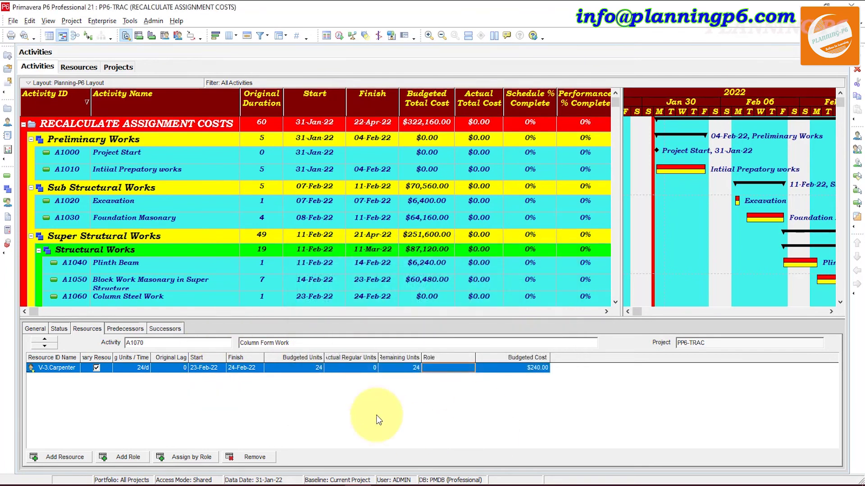